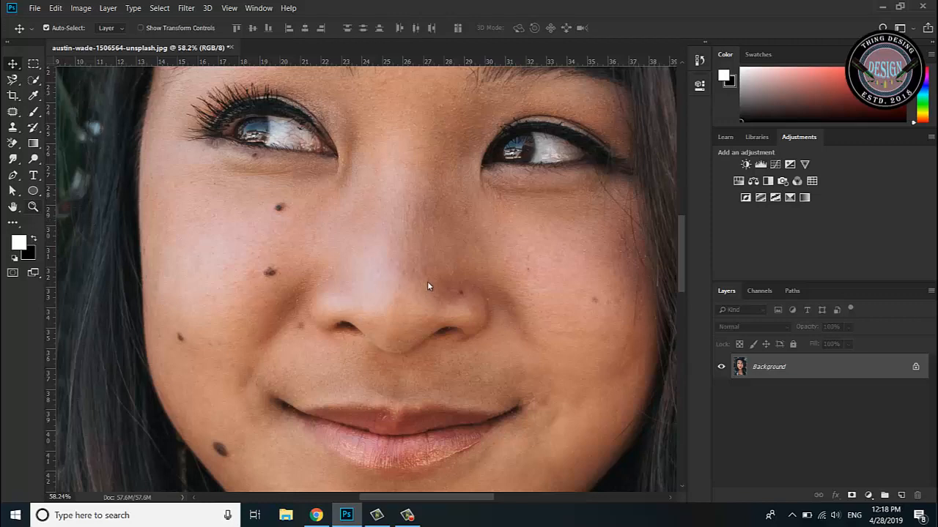
# Duplicate the portrait's Background layer
pyautogui.press('z')
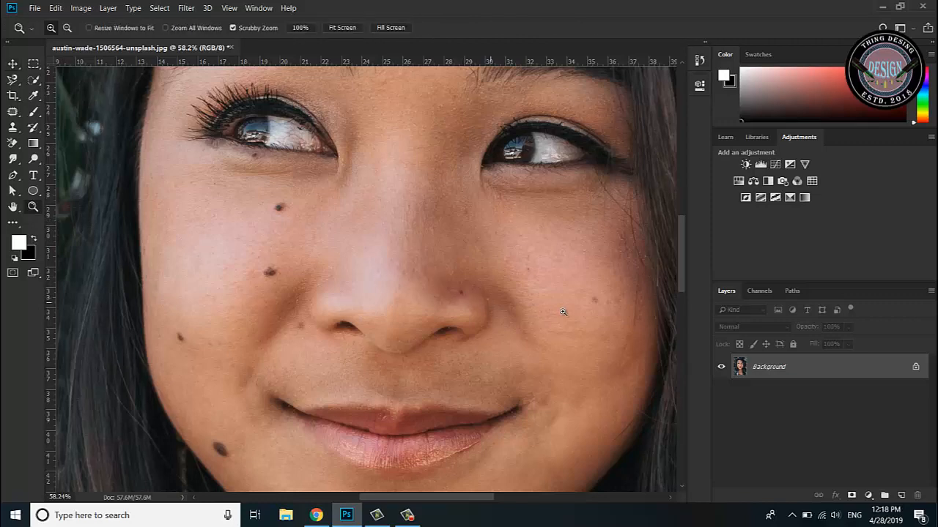
pyautogui.moveTo(564, 313); pyautogui.dragTo(528, 313)
pyautogui.moveTo(506, 348); pyautogui.dragTo(417, 278)
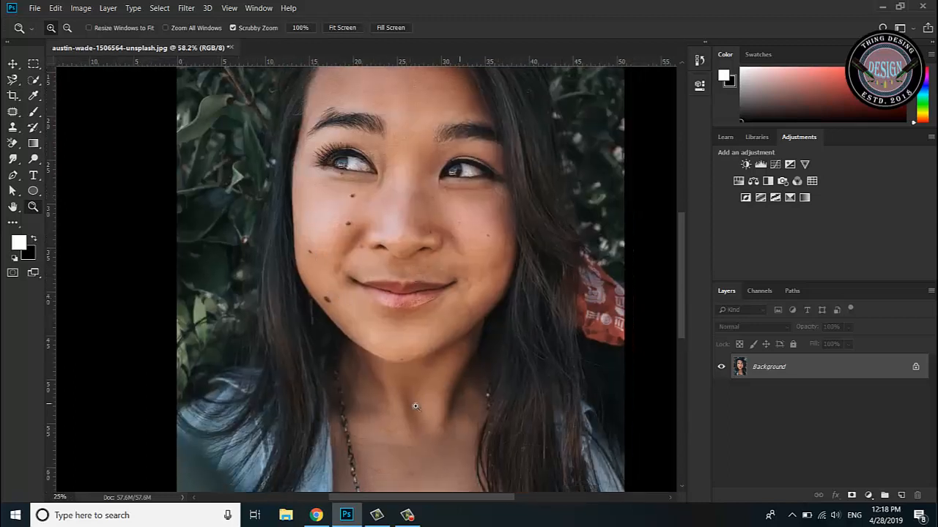
pyautogui.moveTo(390, 257); pyautogui.dragTo(352, 278)
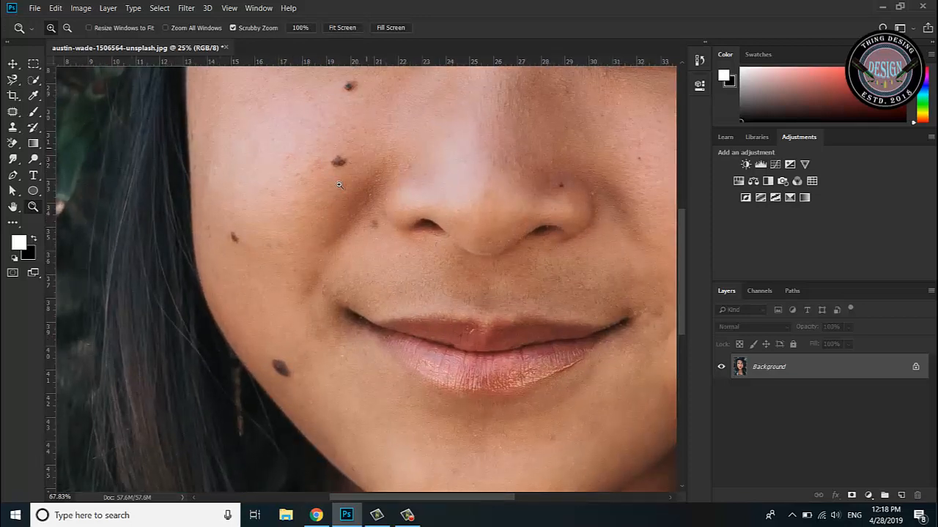
pyautogui.moveTo(471, 284); pyautogui.dragTo(303, 310)
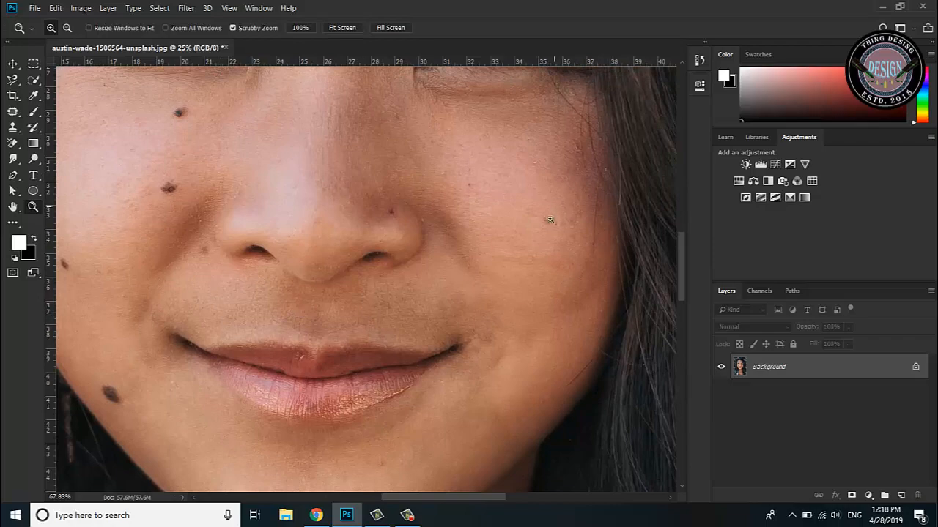
pyautogui.moveTo(417, 291); pyautogui.dragTo(367, 282)
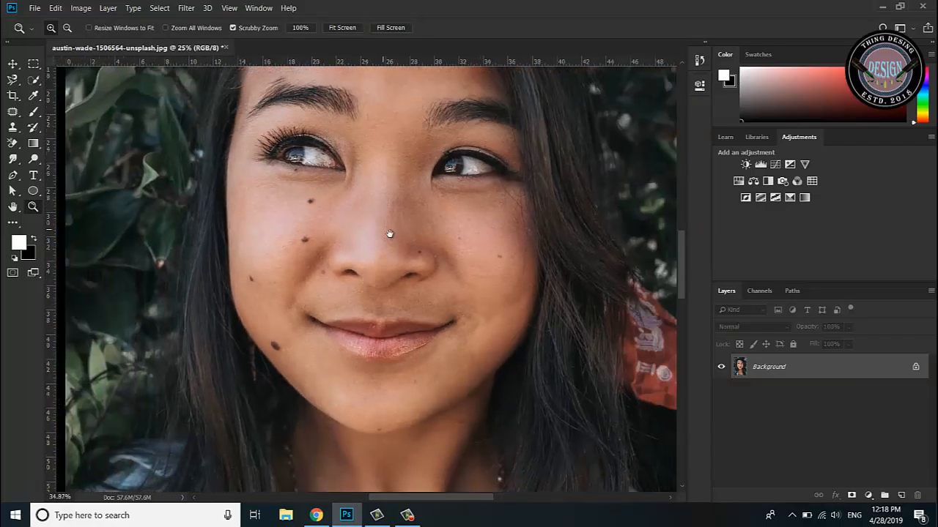
pyautogui.moveTo(389, 231); pyautogui.dragTo(387, 259)
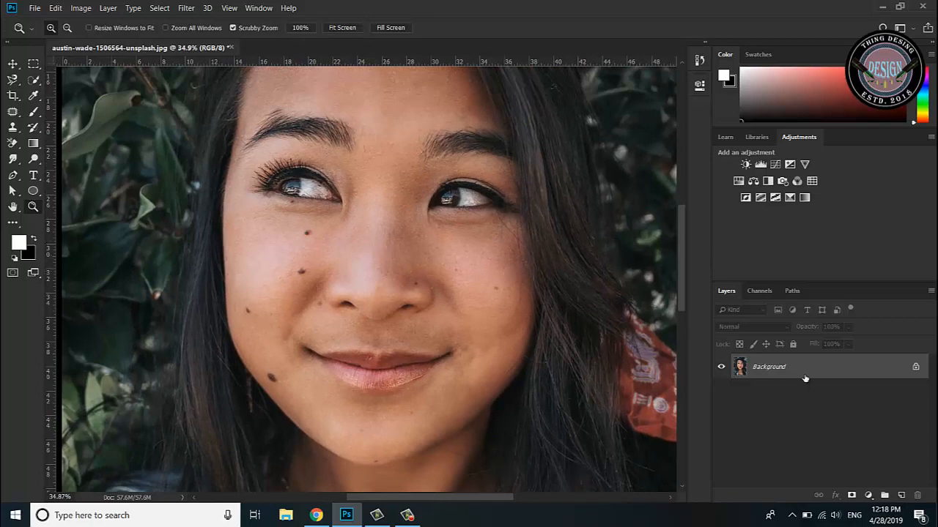
pyautogui.moveTo(805, 378); pyautogui.dragTo(902, 493)
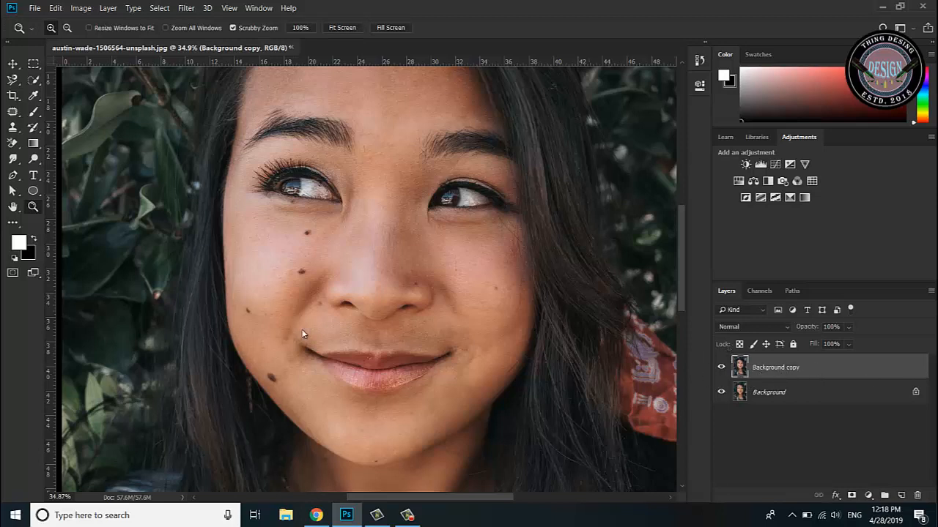
# Patch away the moles under the eye, beside the nose, on the outer cheek and on the jaw, on the face's mole-covered side
pyautogui.click(32, 208)
pyautogui.moveTo(293, 380); pyautogui.dragTo(316, 381)
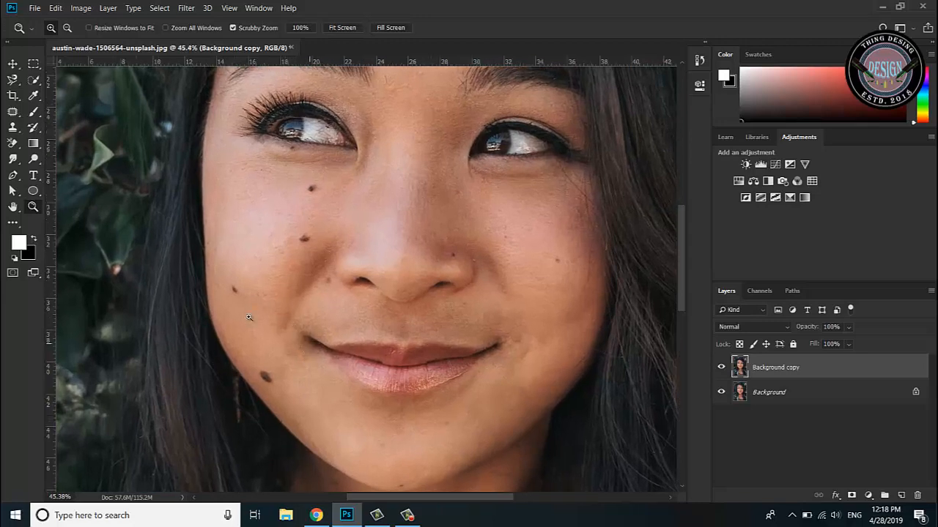
pyautogui.moveTo(11, 110)
pyautogui.mouseDown()
pyautogui.moveTo(59, 108)
pyautogui.moveTo(72, 138)
pyautogui.mouseUp()
pyautogui.moveTo(7, 114); pyautogui.dragTo(58, 134)
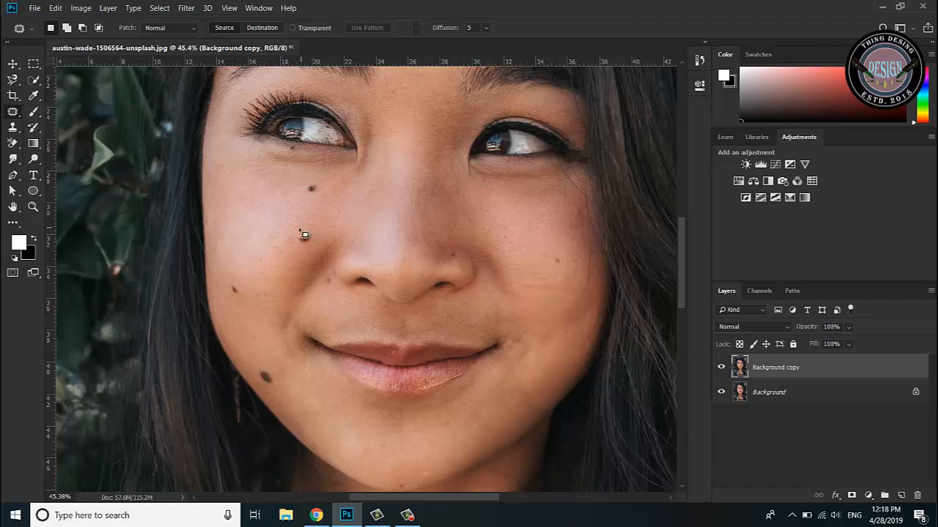
pyautogui.moveTo(297, 230)
pyautogui.mouseDown()
pyautogui.moveTo(293, 246)
pyautogui.moveTo(323, 251)
pyautogui.moveTo(313, 231)
pyautogui.moveTo(297, 228)
pyautogui.moveTo(293, 241)
pyautogui.moveTo(302, 242)
pyautogui.moveTo(272, 236)
pyautogui.mouseUp()
pyautogui.moveTo(306, 185)
pyautogui.mouseDown()
pyautogui.moveTo(317, 208)
pyautogui.moveTo(334, 192)
pyautogui.moveTo(303, 184)
pyautogui.moveTo(282, 202)
pyautogui.moveTo(279, 258)
pyautogui.mouseUp()
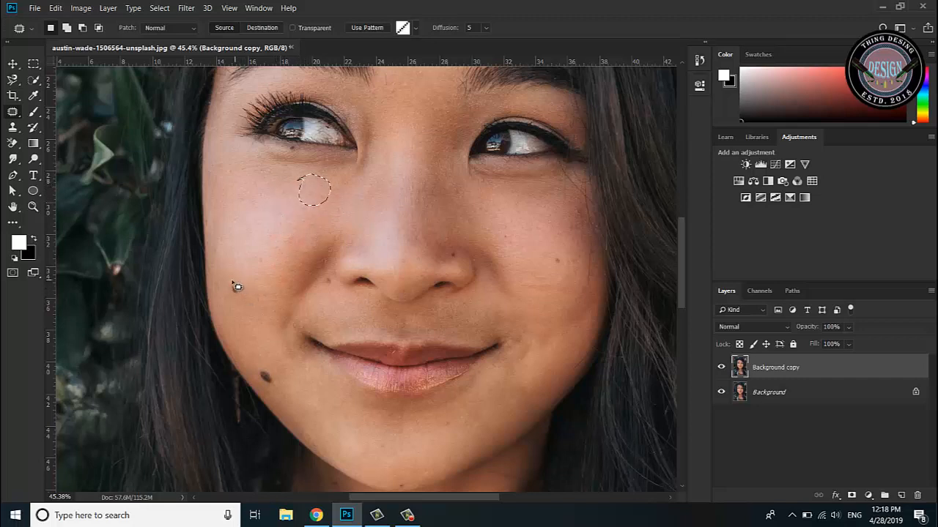
pyautogui.moveTo(234, 283)
pyautogui.mouseDown()
pyautogui.moveTo(234, 304)
pyautogui.moveTo(250, 284)
pyautogui.moveTo(237, 278)
pyautogui.moveTo(261, 253)
pyautogui.mouseUp()
pyautogui.moveTo(275, 372)
pyautogui.mouseDown()
pyautogui.moveTo(267, 392)
pyautogui.moveTo(277, 382)
pyautogui.moveTo(273, 368)
pyautogui.moveTo(262, 373)
pyautogui.moveTo(279, 345)
pyautogui.mouseUp()
# Patch away the small spots beside the nostril, on the nose, on the opposite cheek and under the chin
pyautogui.moveTo(327, 273)
pyautogui.mouseDown()
pyautogui.moveTo(324, 290)
pyautogui.moveTo(337, 293)
pyautogui.moveTo(341, 280)
pyautogui.moveTo(328, 273)
pyautogui.mouseUp()
pyautogui.moveTo(449, 250)
pyautogui.mouseDown()
pyautogui.moveTo(454, 275)
pyautogui.moveTo(470, 256)
pyautogui.moveTo(444, 250)
pyautogui.moveTo(438, 263)
pyautogui.moveTo(483, 230)
pyautogui.mouseUp()
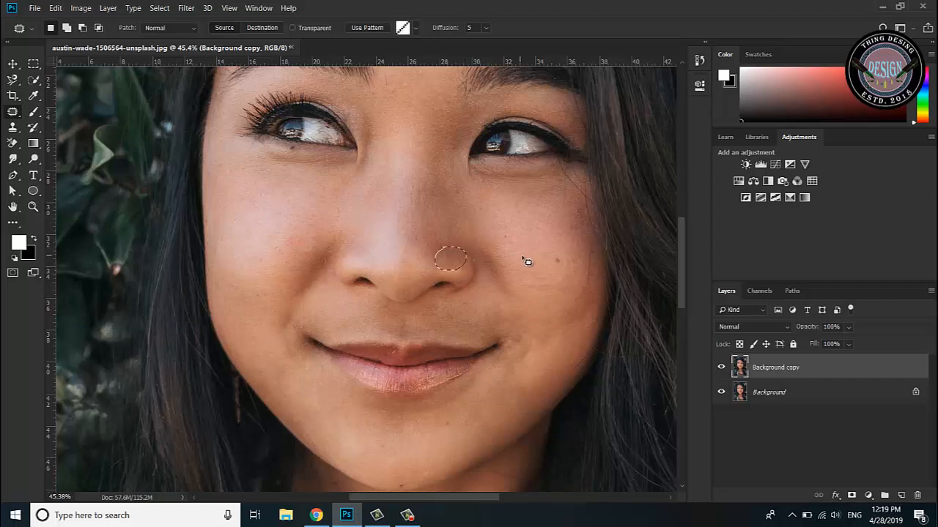
pyautogui.moveTo(559, 254)
pyautogui.mouseDown()
pyautogui.moveTo(555, 269)
pyautogui.moveTo(565, 267)
pyautogui.moveTo(559, 259)
pyautogui.mouseUp()
pyautogui.moveTo(554, 301); pyautogui.dragTo(556, 302)
pyautogui.scroll(-2, 429, 428)
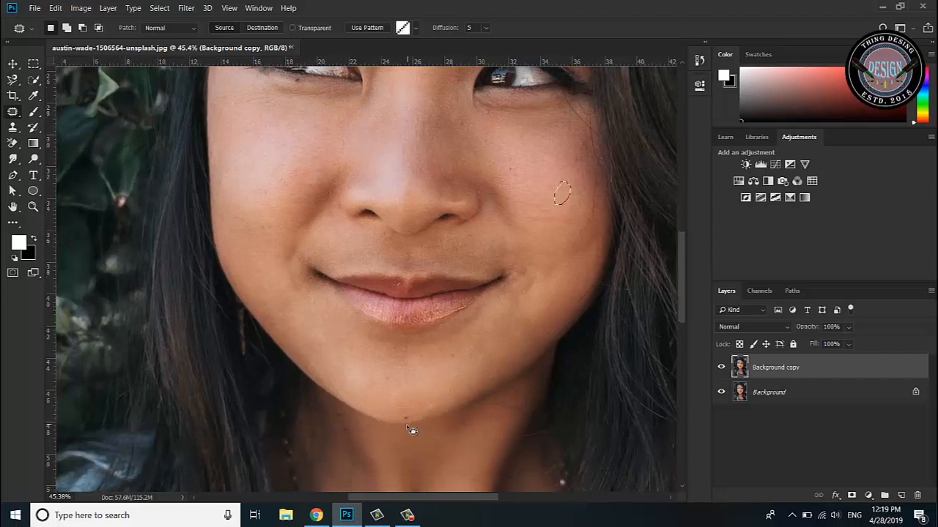
pyautogui.hotkey('ctrl', 'd')
pyautogui.moveTo(408, 422); pyautogui.dragTo(425, 392)
pyautogui.click(13, 64)
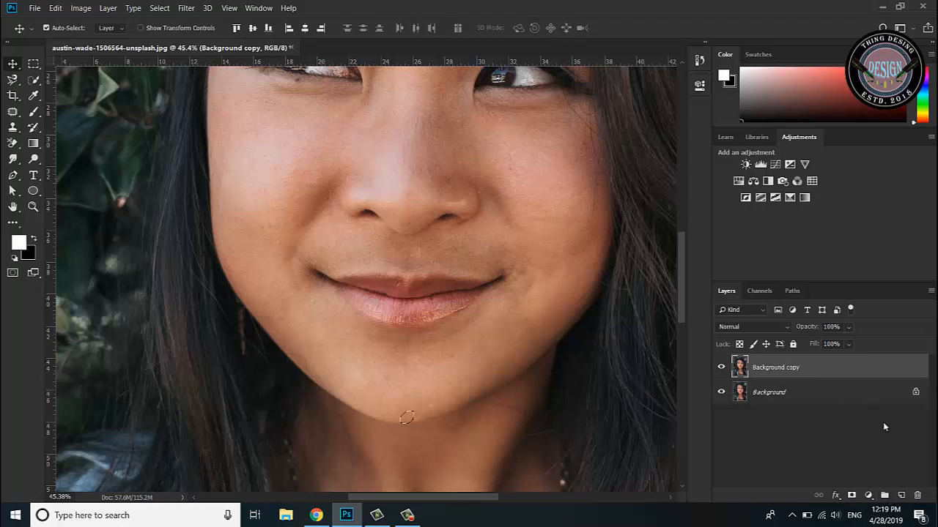
# Duplicate the retouched Background copy layer and clear the remaining selection
pyautogui.click(901, 494)
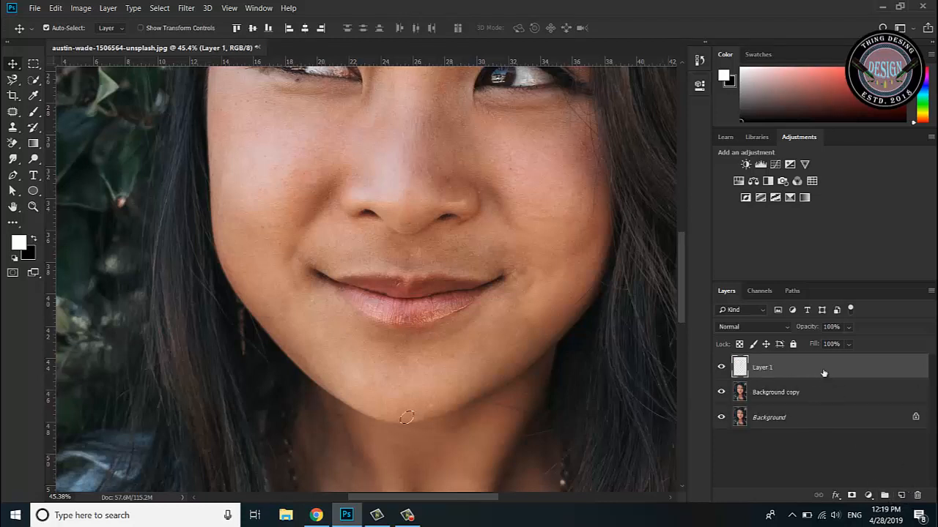
pyautogui.moveTo(825, 373); pyautogui.dragTo(917, 495)
pyautogui.moveTo(795, 368); pyautogui.dragTo(902, 492)
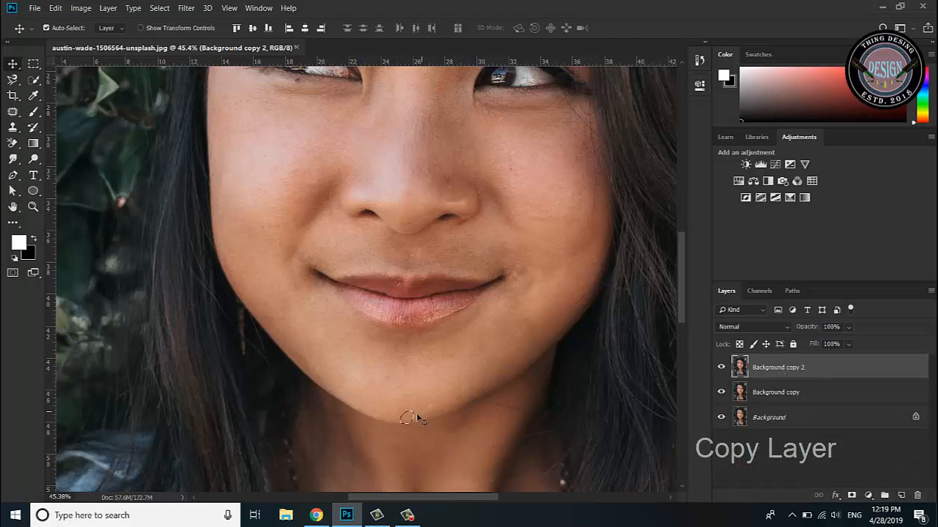
pyautogui.hotkey('ctrl', 'd')
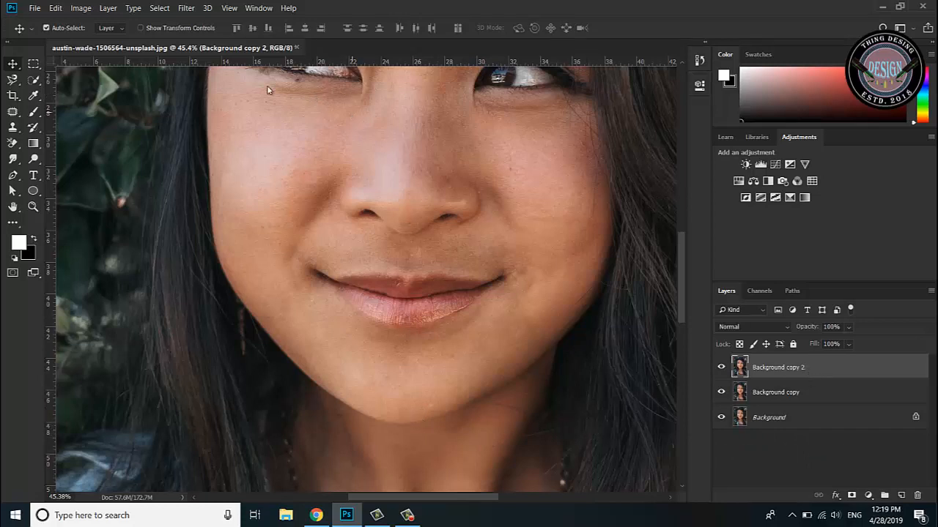
# Apply a Surface Blur with a reduced radius and a threshold of 11 levels to the Background copy 2 layer
pyautogui.click(186, 9)
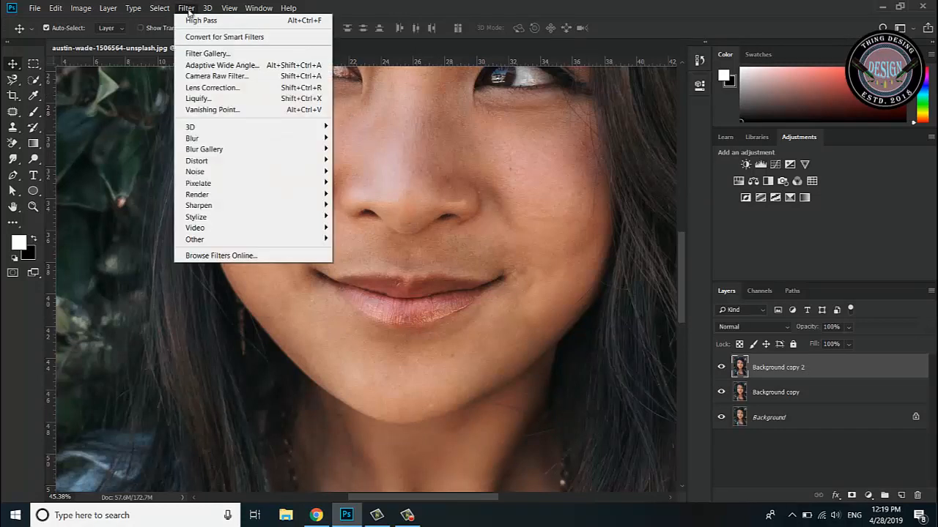
pyautogui.moveTo(234, 140)
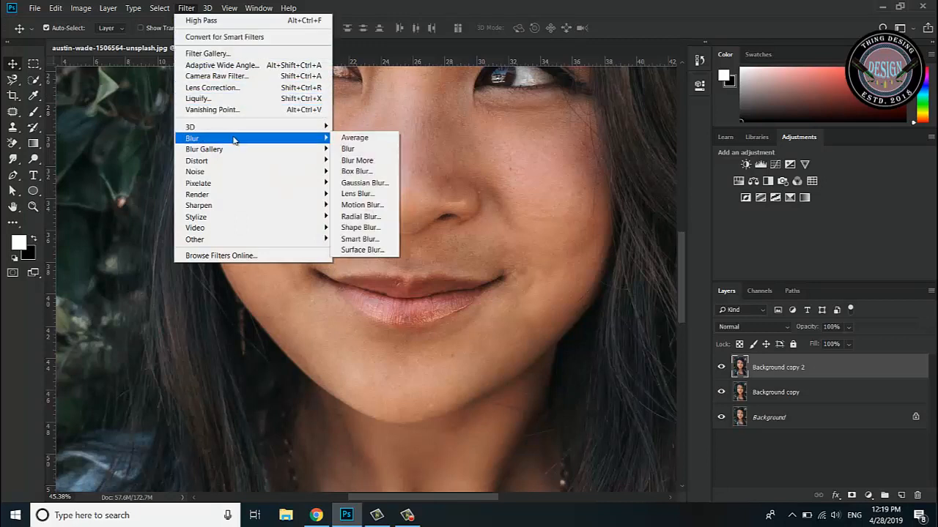
pyautogui.click(364, 250)
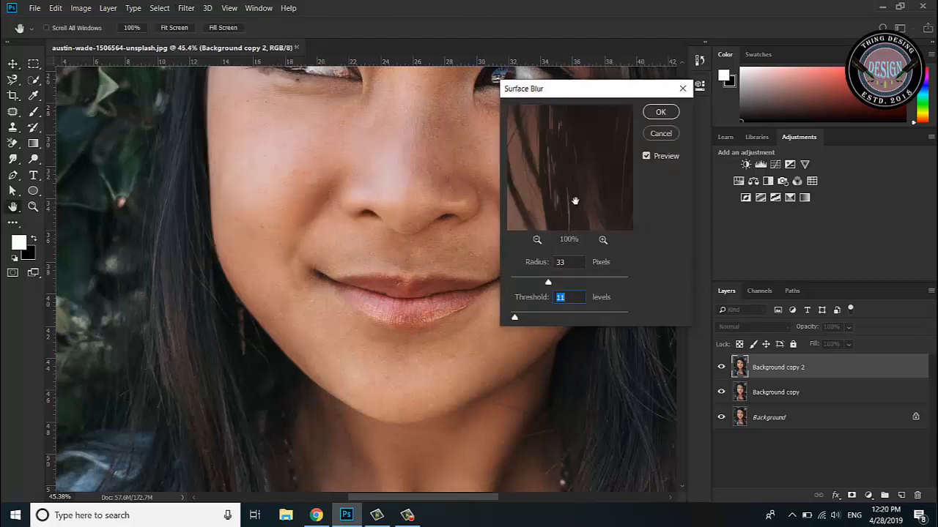
pyautogui.moveTo(616, 95); pyautogui.dragTo(759, 70)
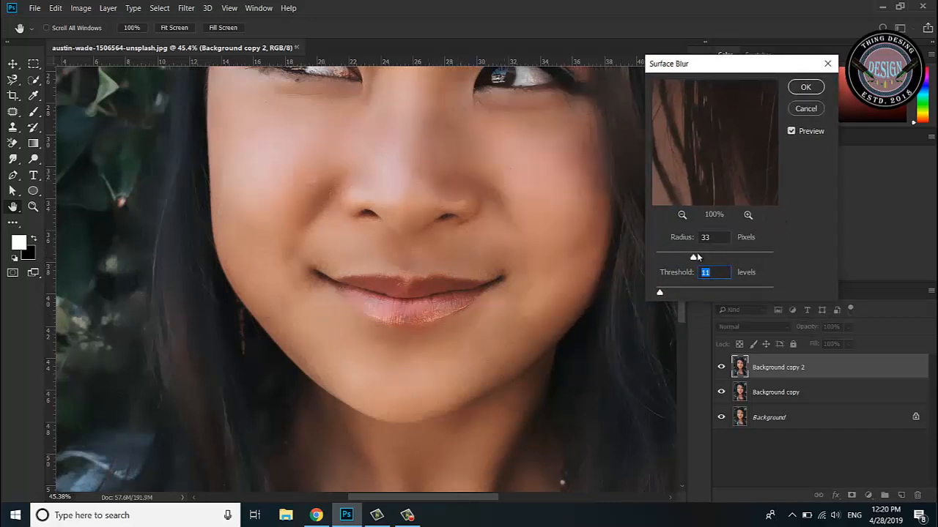
pyautogui.moveTo(694, 256); pyautogui.dragTo(676, 260)
pyautogui.moveTo(674, 259); pyautogui.dragTo(666, 258)
pyautogui.click(806, 88)
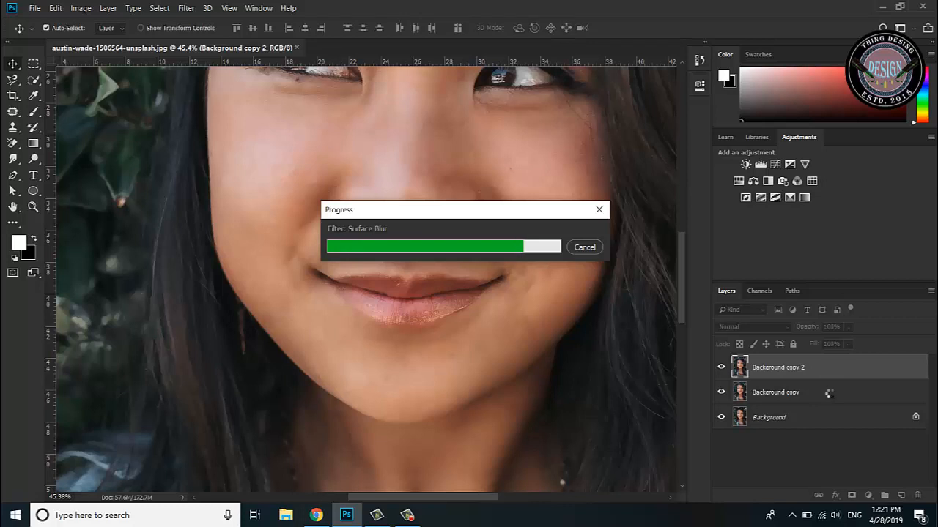
# Apply a High Pass filter with a 0.5 pixel radius to the Background copy layer
pyautogui.click(791, 396)
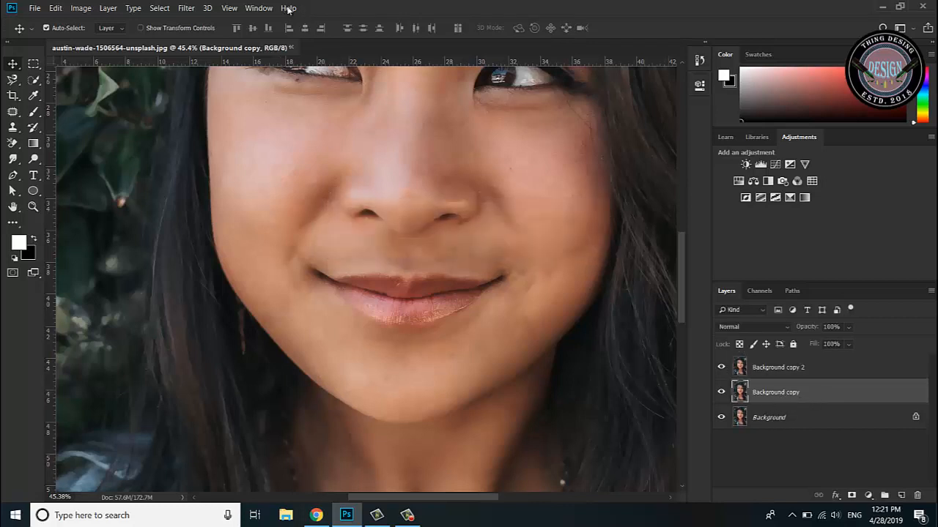
pyautogui.click(186, 9)
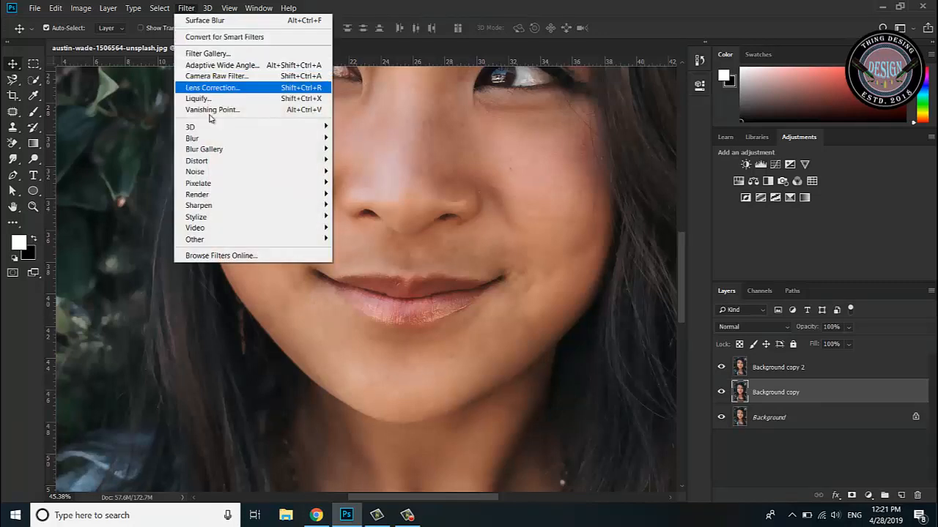
pyautogui.moveTo(245, 241)
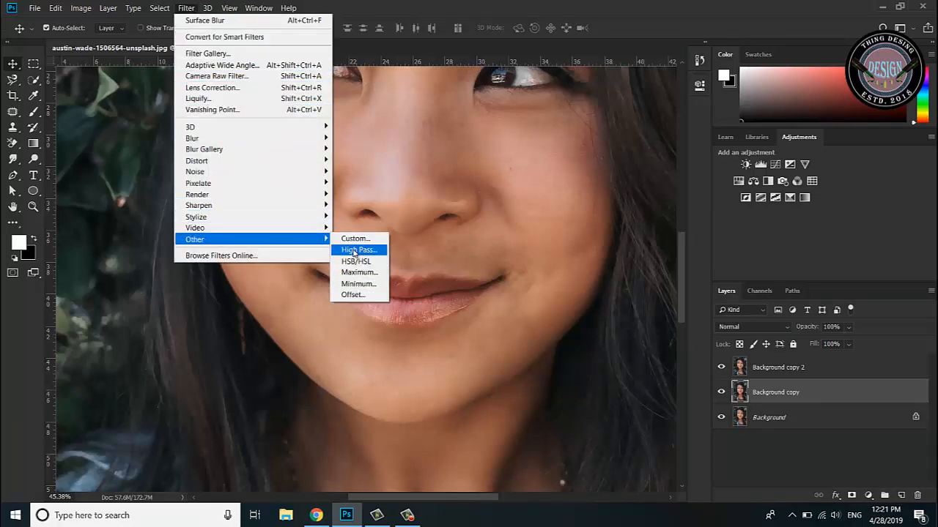
pyautogui.click(353, 251)
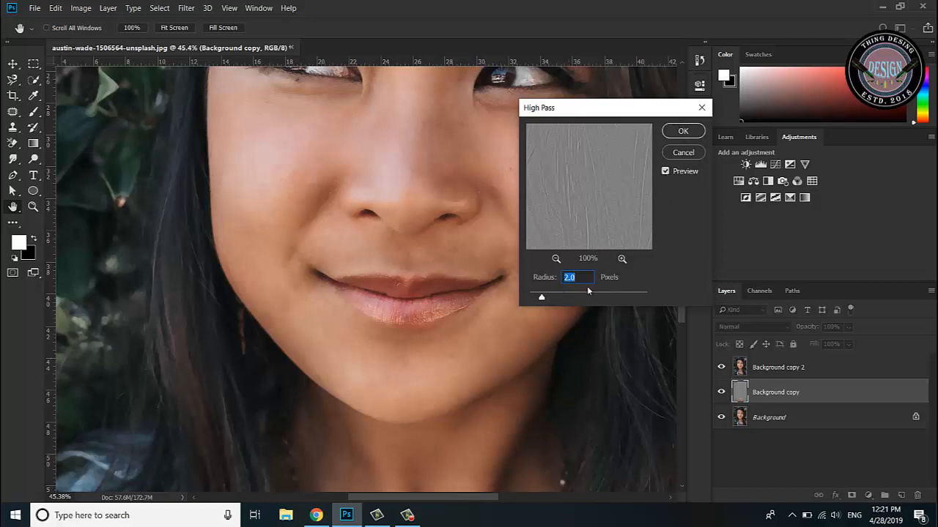
pyautogui.moveTo(542, 298); pyautogui.dragTo(533, 298)
pyautogui.click(579, 278)
pyautogui.press('Down')
pyautogui.click(683, 131)
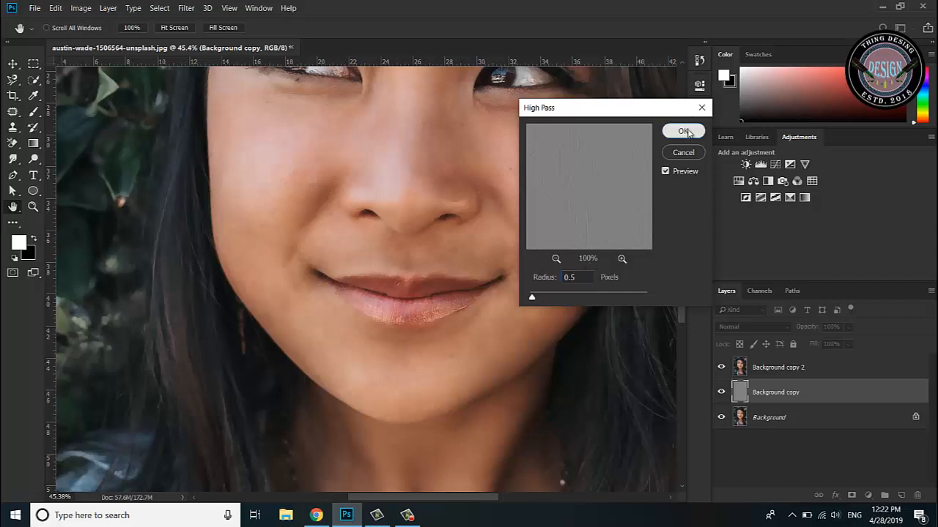
# Group Background copy and Background copy 2, and add a black layer mask that hides the group
pyautogui.keyDown('shift'); pyautogui.click(819, 372); pyautogui.keyUp('shift')
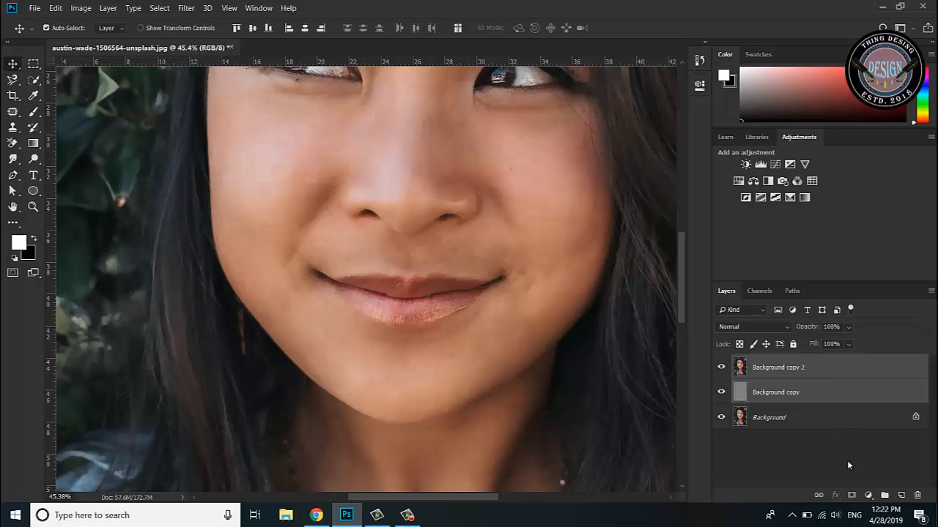
pyautogui.click(885, 495)
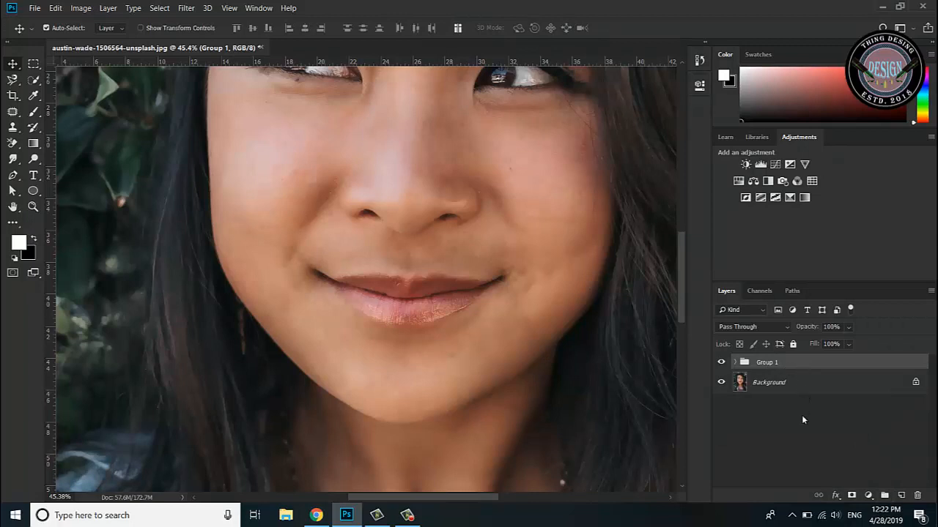
pyautogui.keyDown('alt'); pyautogui.click(851, 495); pyautogui.keyUp('alt')
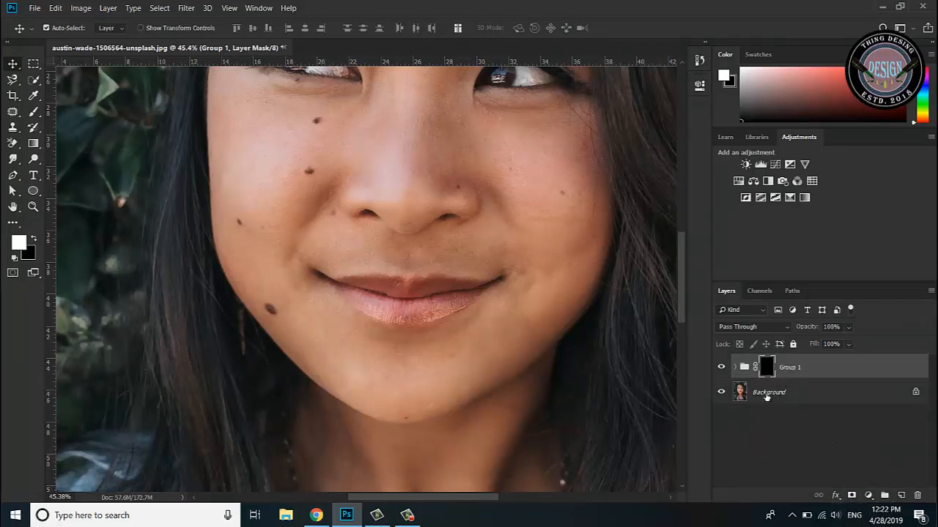
pyautogui.click(723, 396)
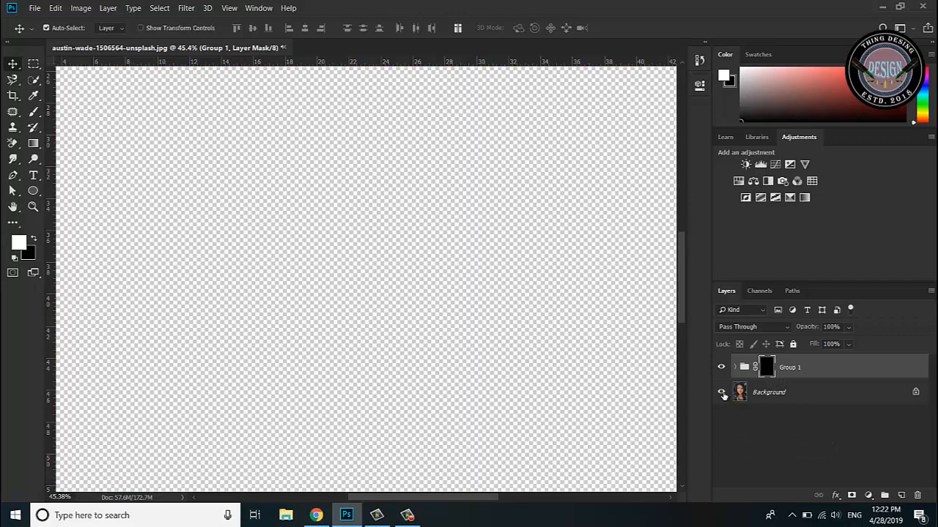
pyautogui.click(722, 393)
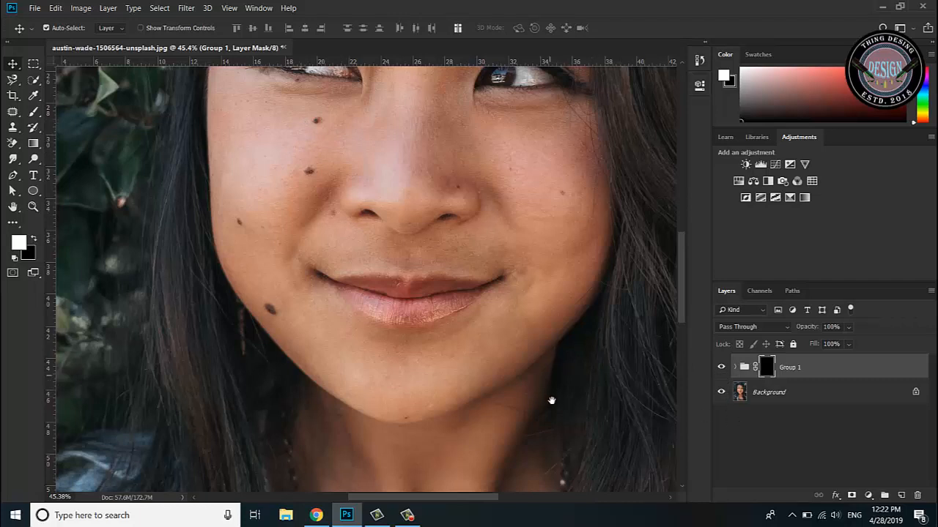
# Activate the Brush tool for painting on the Group 1 mask and set its size to 136 px
pyautogui.scroll(2, 552, 397)
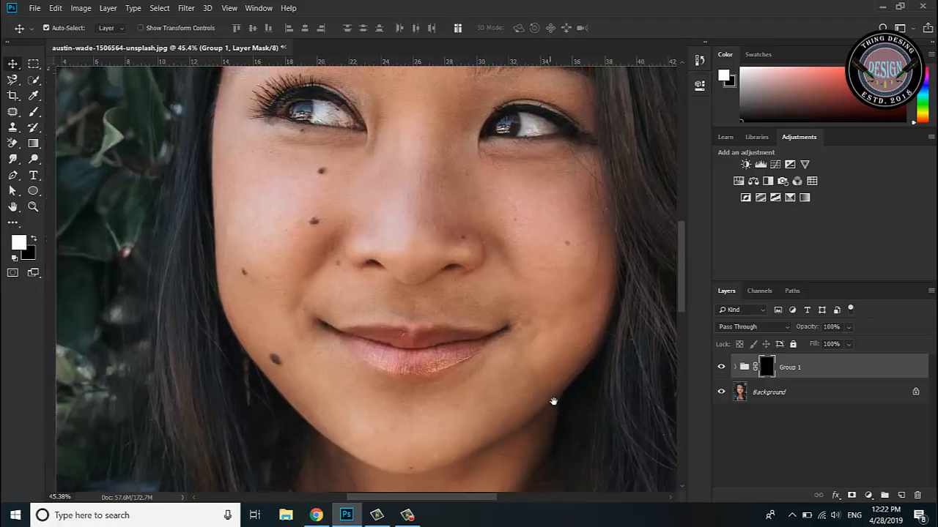
pyautogui.click(32, 114)
pyautogui.hotkey('shift', 'b')
pyautogui.rightClick(37, 118)
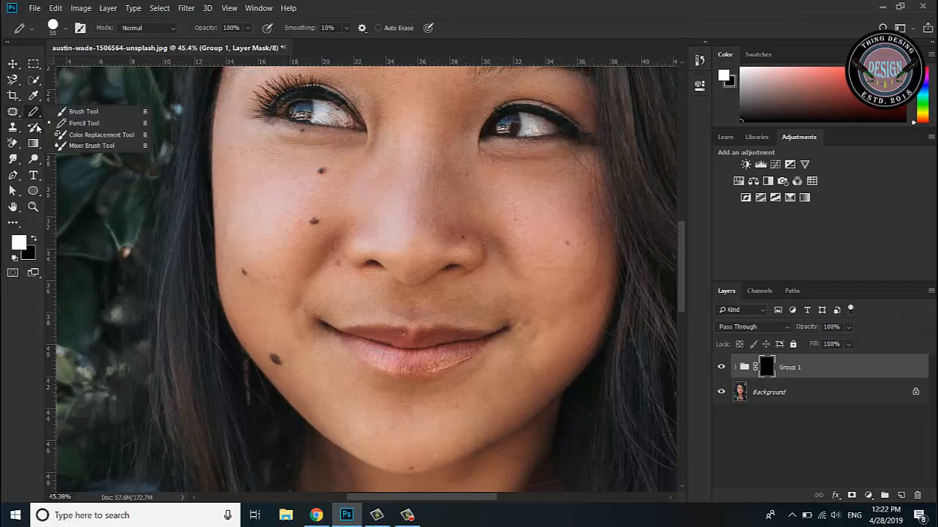
pyautogui.click(83, 111)
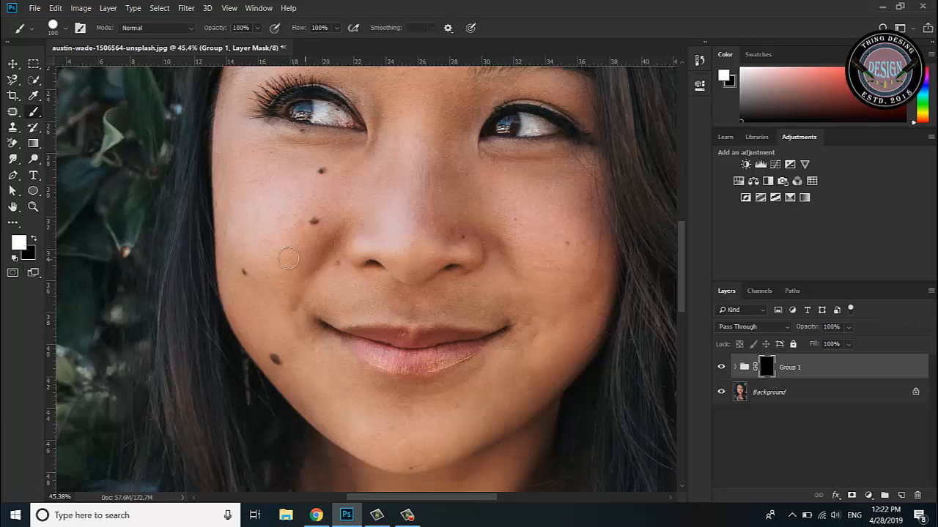
pyautogui.rightClick(311, 226)
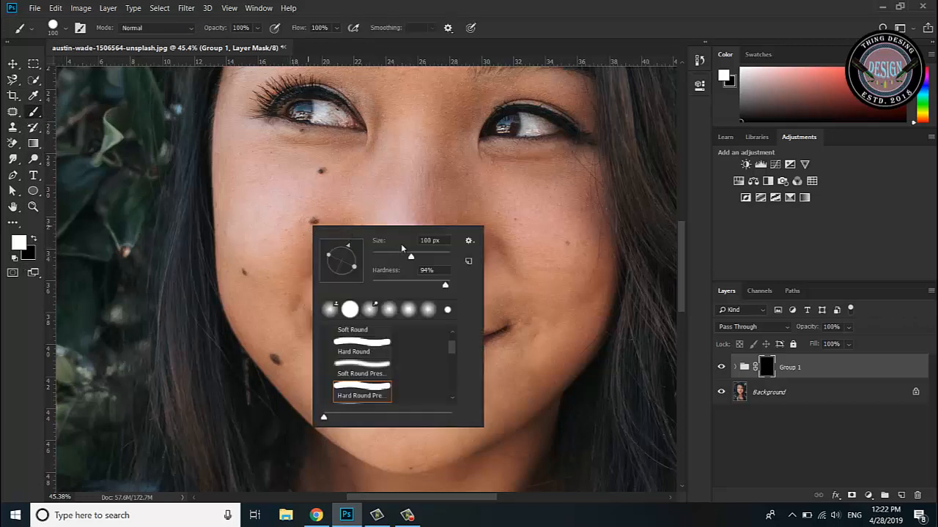
pyautogui.click(420, 257)
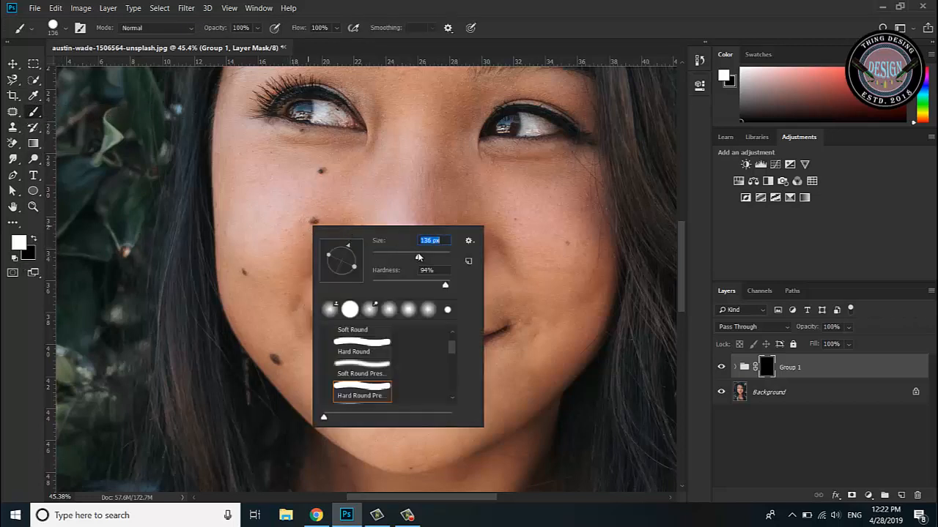
pyautogui.press('Return')
# Paint white on the Group 1 mask over the moles on the cheek and jaw on the image's left side
pyautogui.click(319, 174)
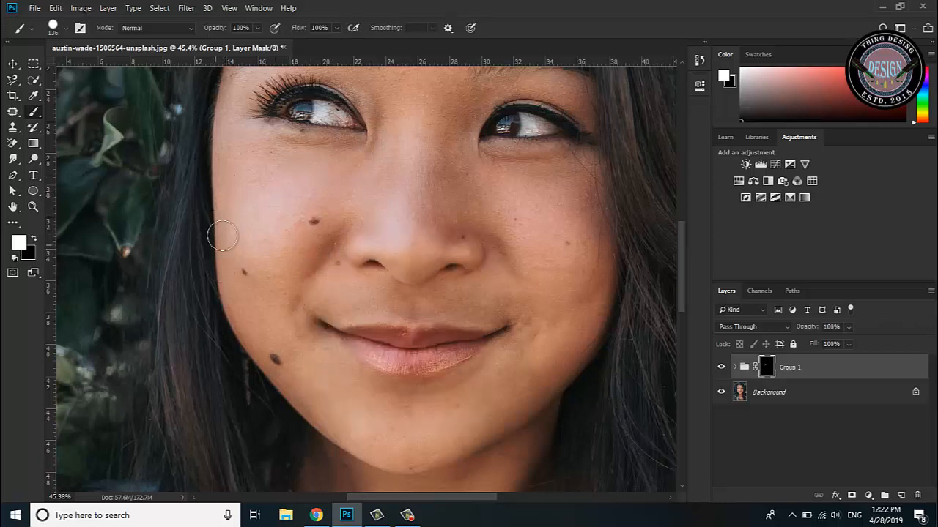
pyautogui.click(243, 272)
pyautogui.click(278, 362)
pyautogui.click(279, 364)
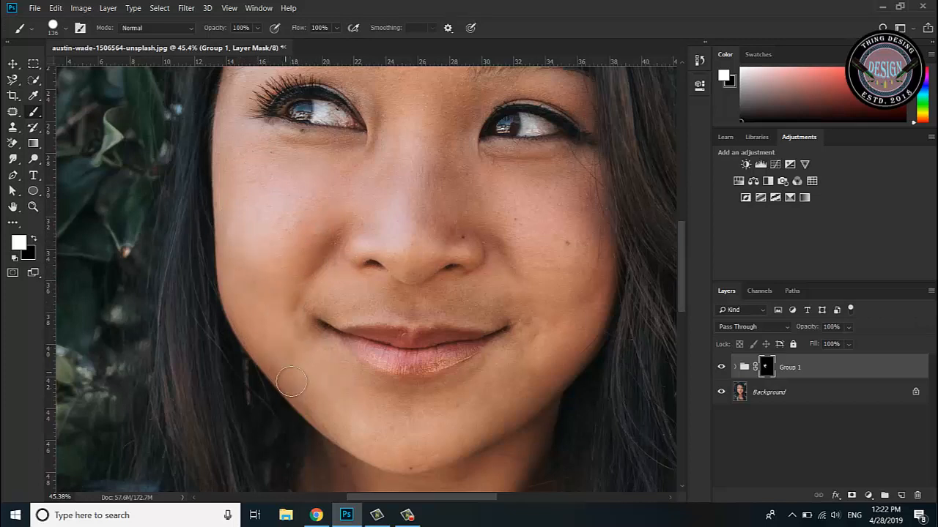
# Paint white on the Group 1 mask over the chin, the other cheek, the side of the nose and the skin around the mouth
pyautogui.moveTo(364, 442)
pyautogui.mouseDown()
pyautogui.moveTo(431, 460)
pyautogui.moveTo(522, 407)
pyautogui.mouseUp()
pyautogui.click(574, 237)
pyautogui.click(462, 237)
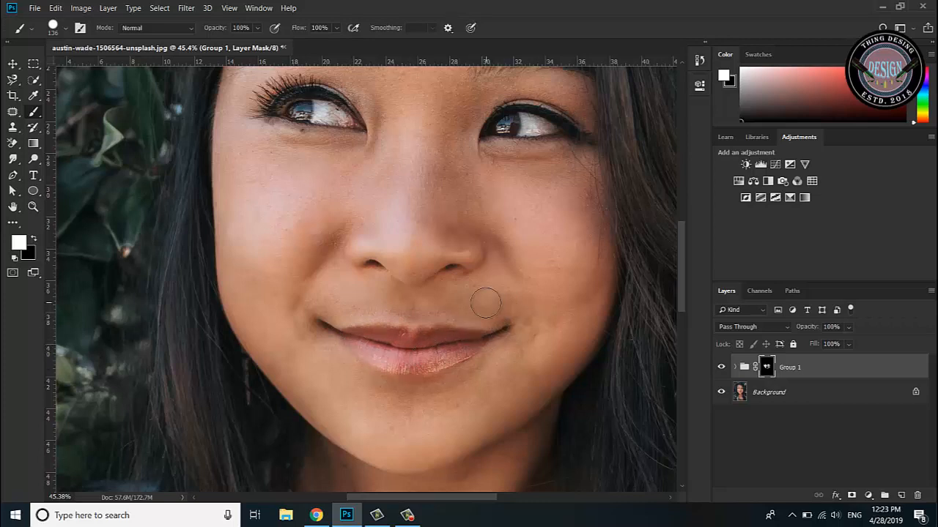
pyautogui.moveTo(462, 281); pyautogui.dragTo(364, 342)
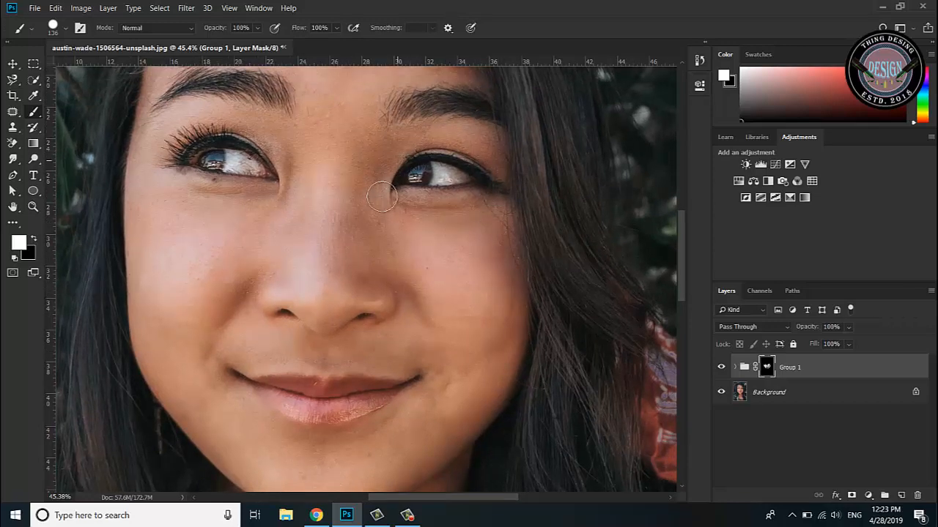
# Paint white on the Group 1 mask over the skin around the eyes, the nose bridge and the forehead
pyautogui.moveTo(414, 151)
pyautogui.mouseDown()
pyautogui.moveTo(461, 146)
pyautogui.moveTo(447, 132)
pyautogui.moveTo(495, 156)
pyautogui.mouseUp()
pyautogui.moveTo(354, 175); pyautogui.dragTo(366, 318)
pyautogui.moveTo(326, 149); pyautogui.dragTo(345, 205)
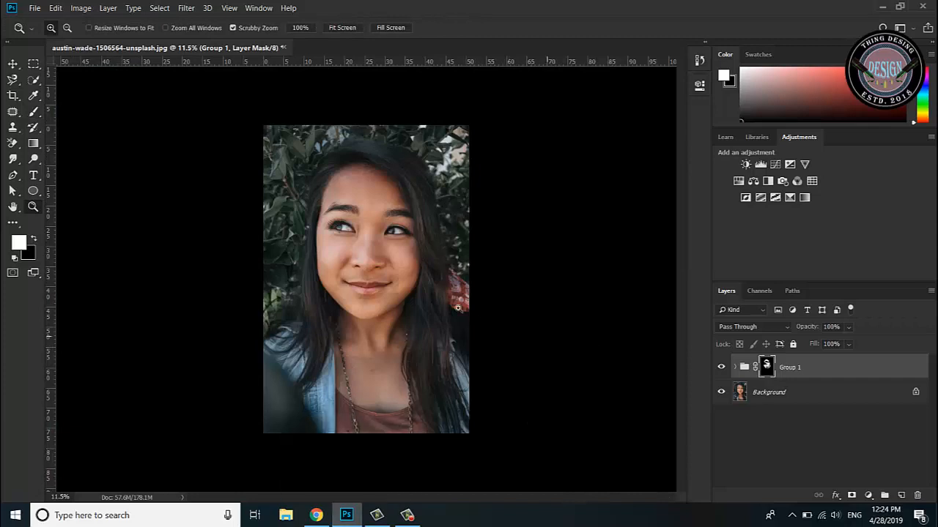
# Toggle the visibility of Group 1 repeatedly, at full view and closer on the face, to compare the portrait before and after retouching
pyautogui.click(721, 367)
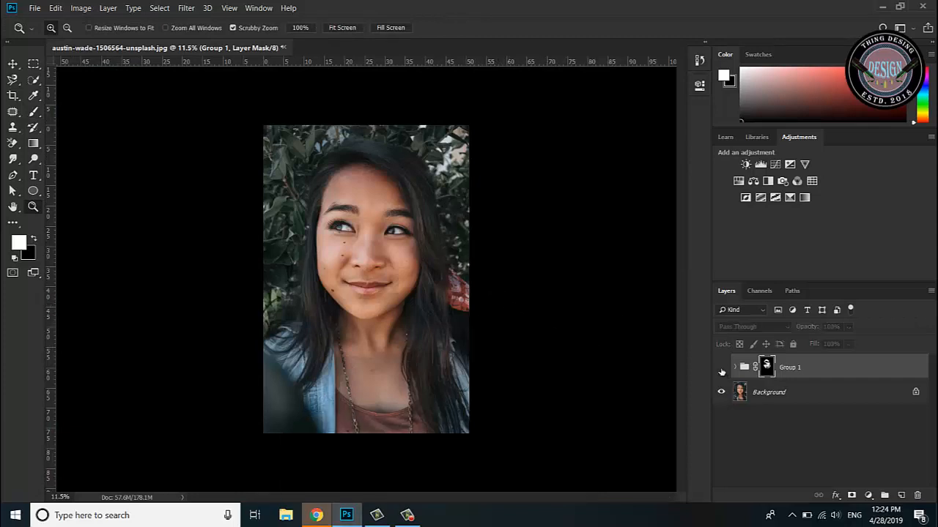
pyautogui.click(721, 367)
pyautogui.click(720, 367)
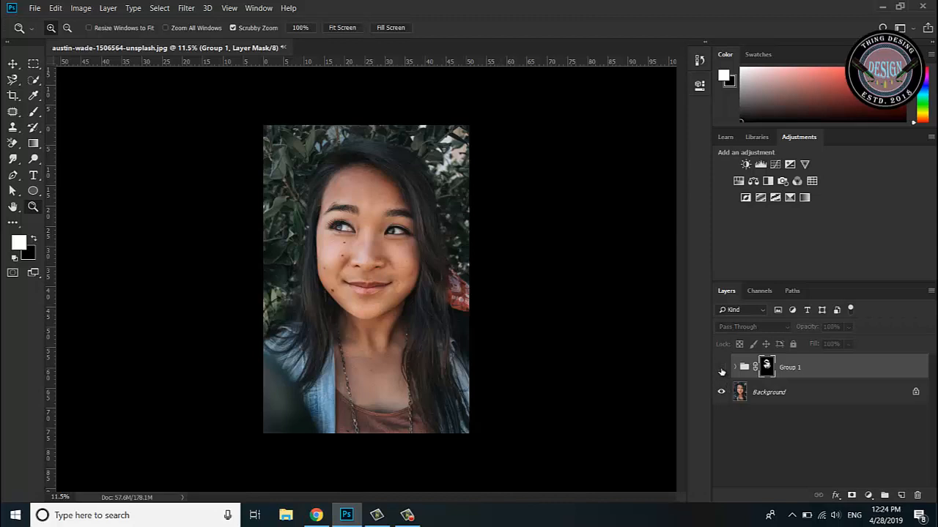
pyautogui.click(721, 368)
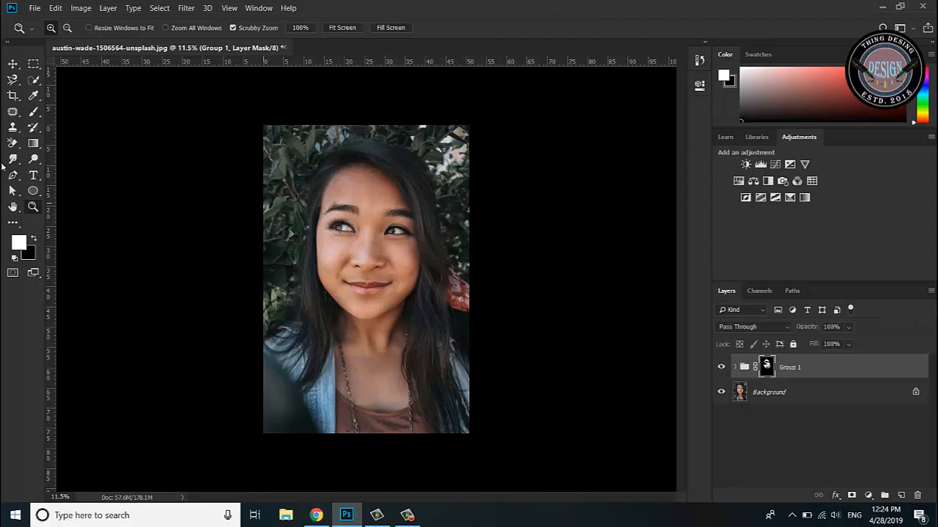
pyautogui.moveTo(423, 295); pyautogui.dragTo(469, 295)
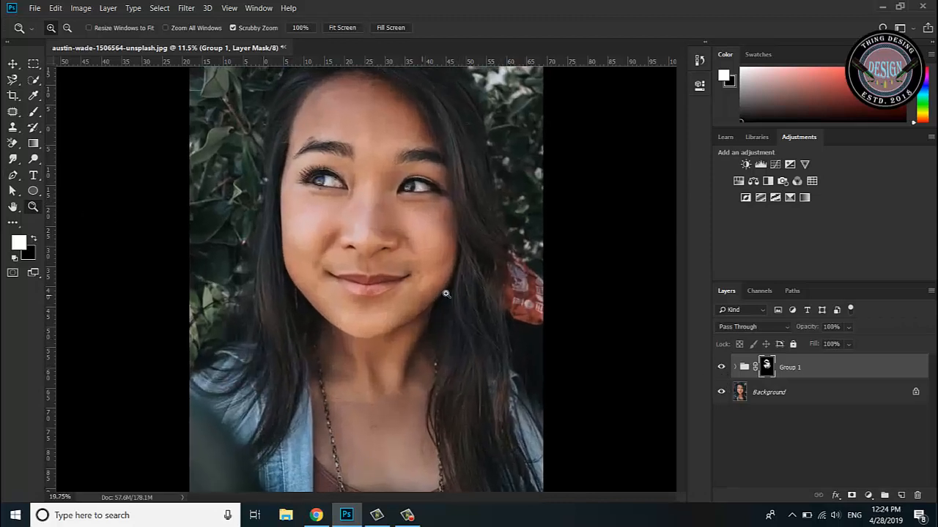
pyautogui.click(721, 369)
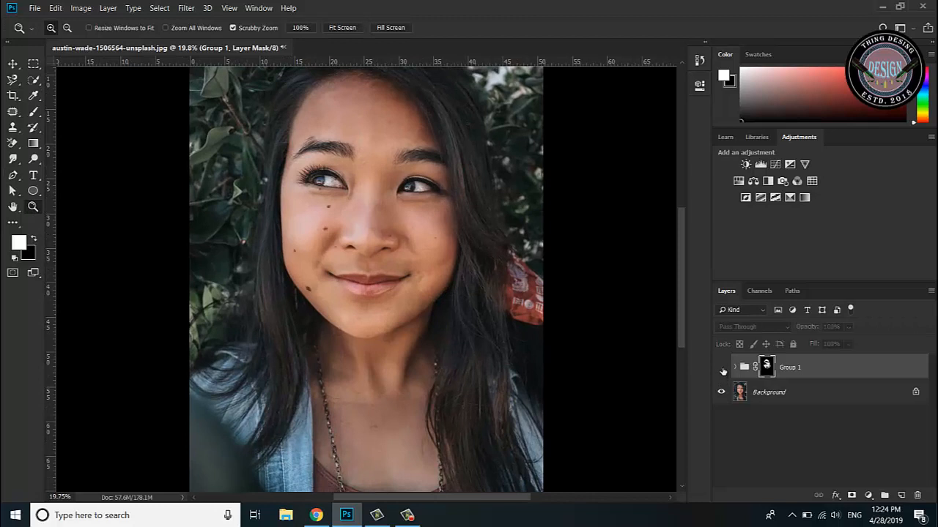
pyautogui.click(722, 368)
pyautogui.click(722, 369)
pyautogui.click(721, 370)
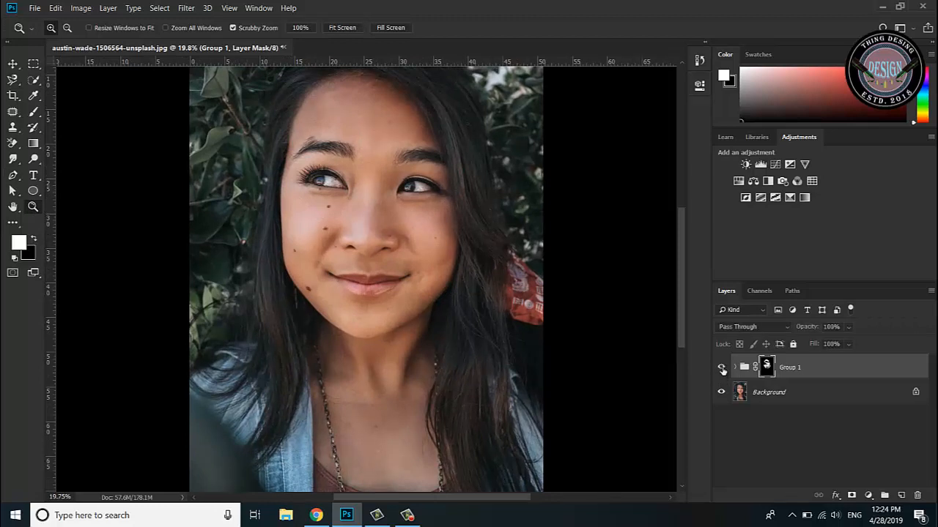
pyautogui.click(722, 369)
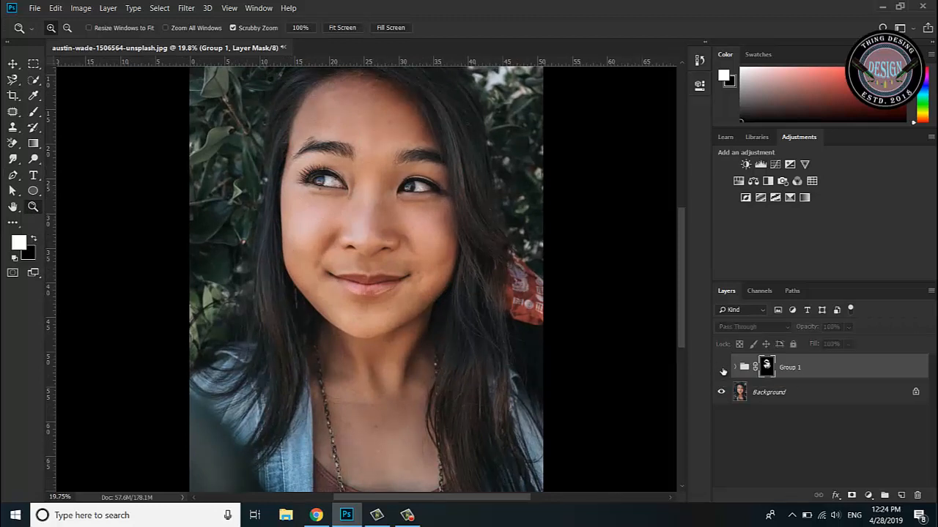
pyautogui.click(721, 369)
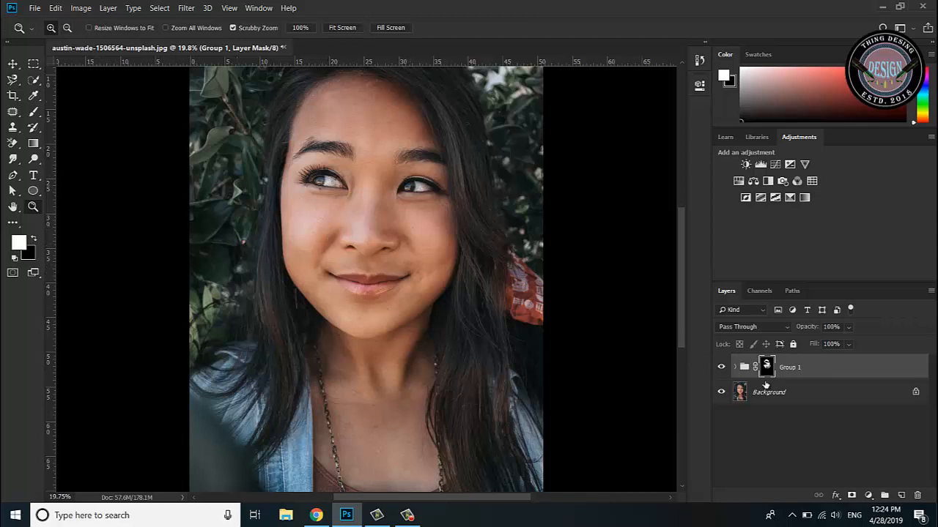
# Save a JPEG copy of the portrait as austin-wade-1506564-unsplash.jpg, choosing Local Disk (E:) as the location
pyautogui.click(36, 8)
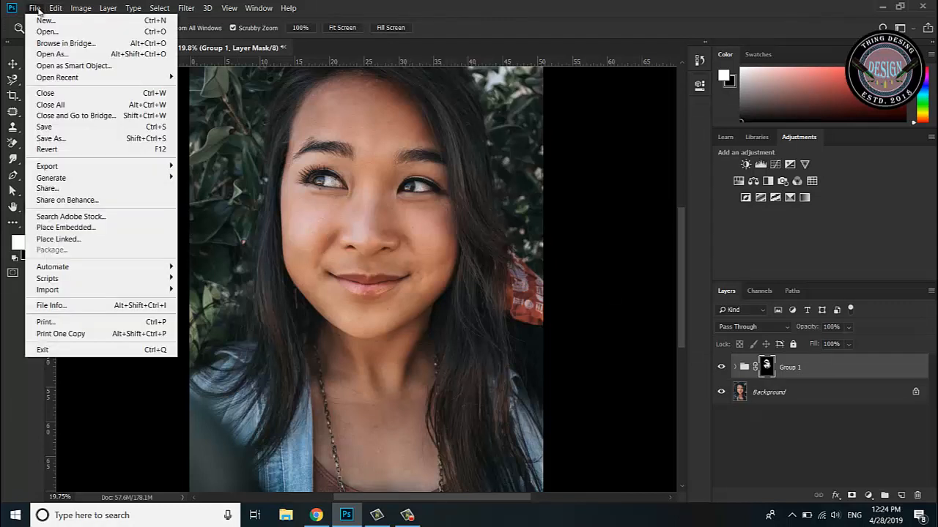
pyautogui.click(62, 138)
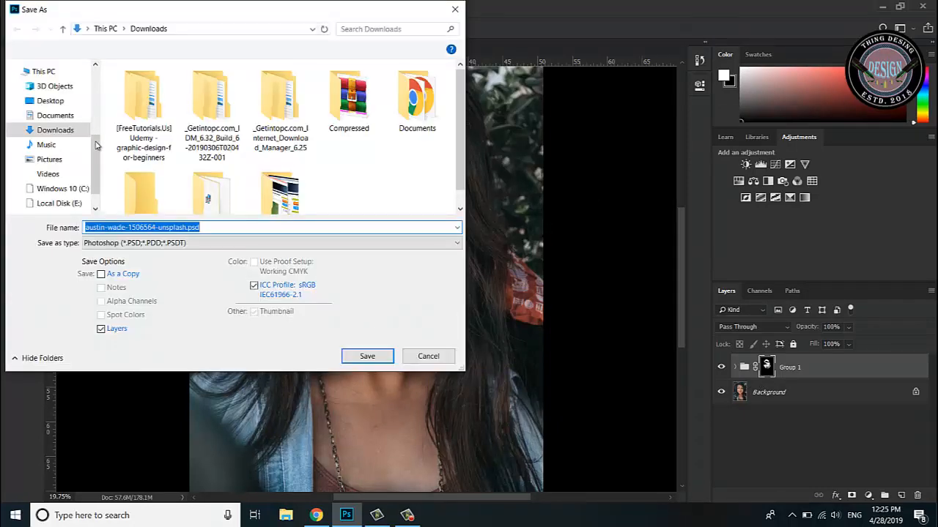
pyautogui.click(229, 244)
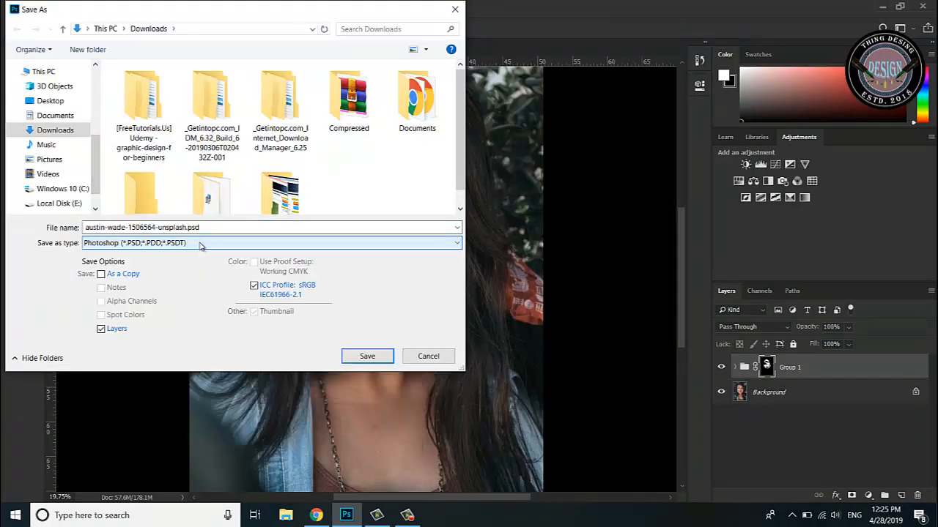
pyautogui.click(200, 244)
pyautogui.click(151, 343)
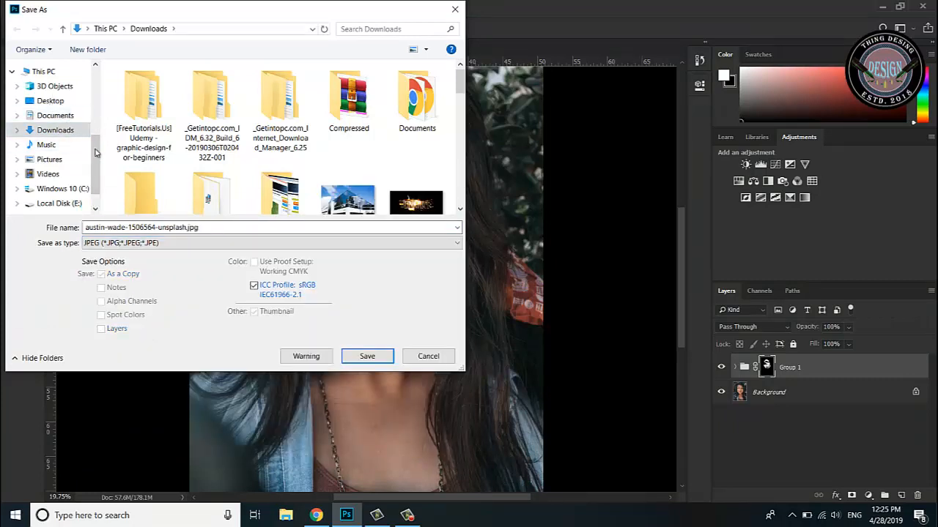
pyautogui.scroll(-1, 66, 154)
pyautogui.click(62, 172)
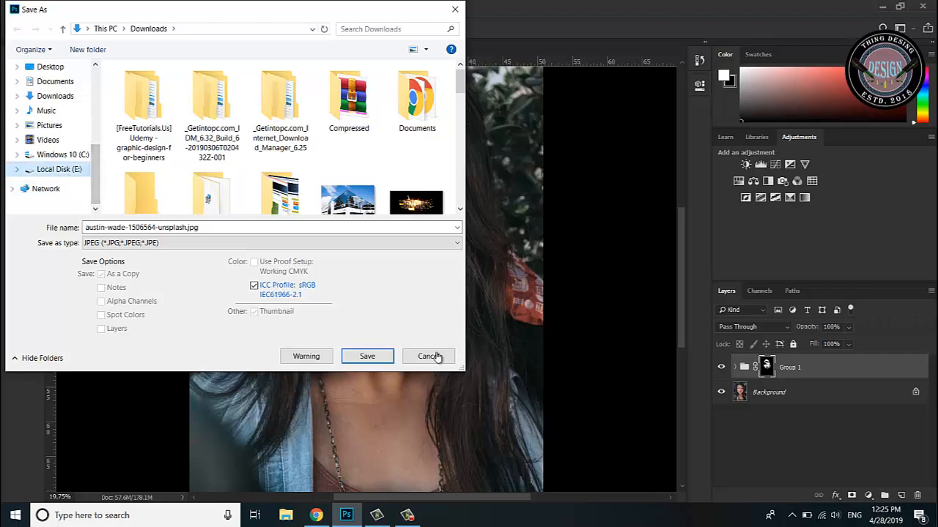
pyautogui.click(367, 356)
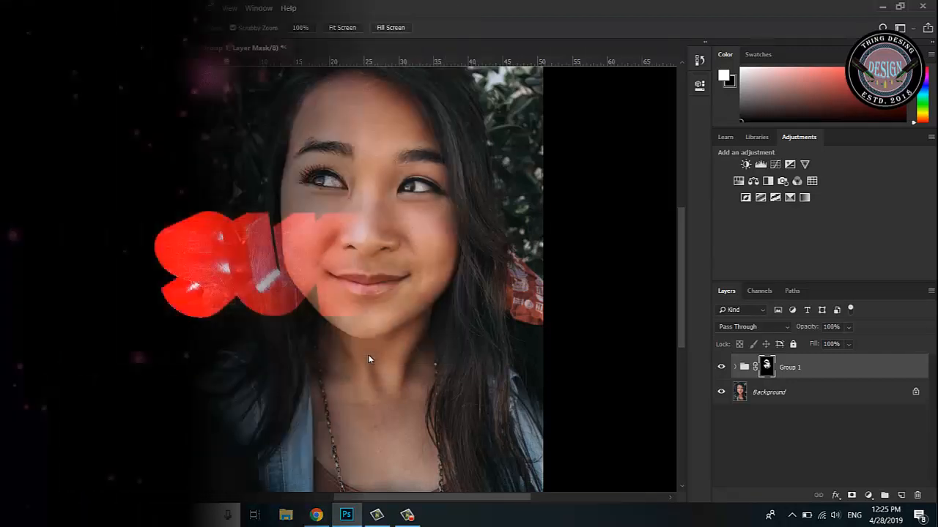